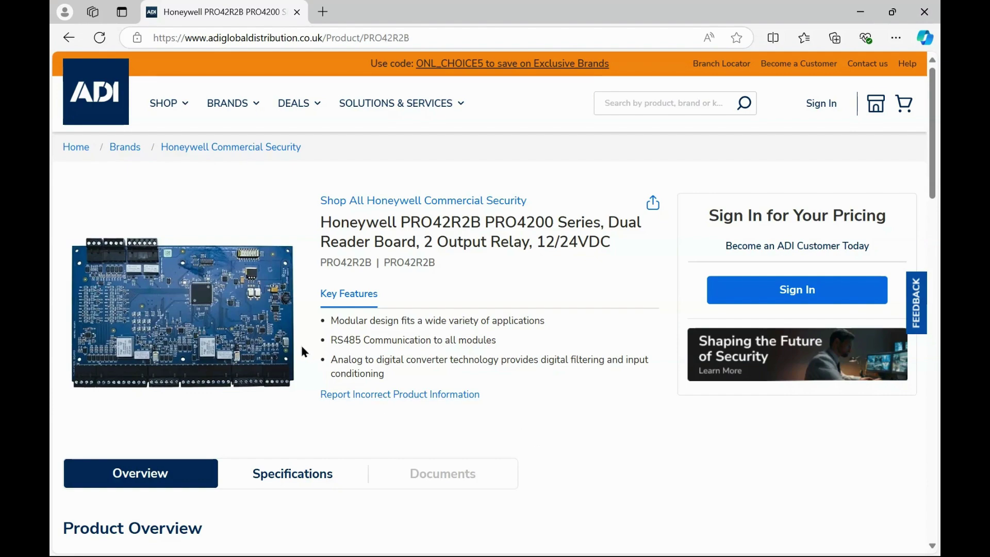
Show the enlarged product picture of the PRO42R2B dual reader board.
{"action": "left_click", "coordinate": [259, 313]}
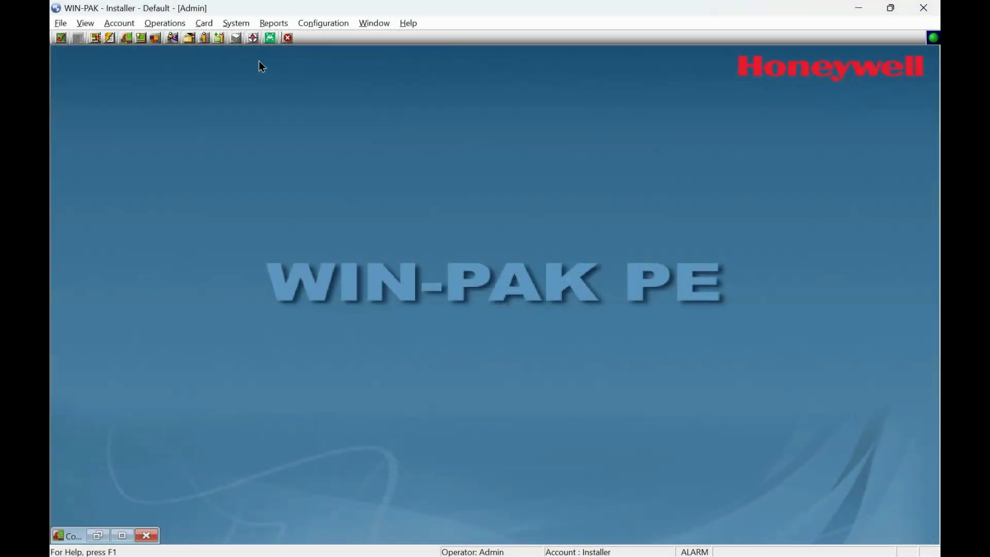
From the Device Map, configure pro42 and add a 2-Reader I/O SIO board.
{"action": "left_click", "coordinate": [325, 24]}
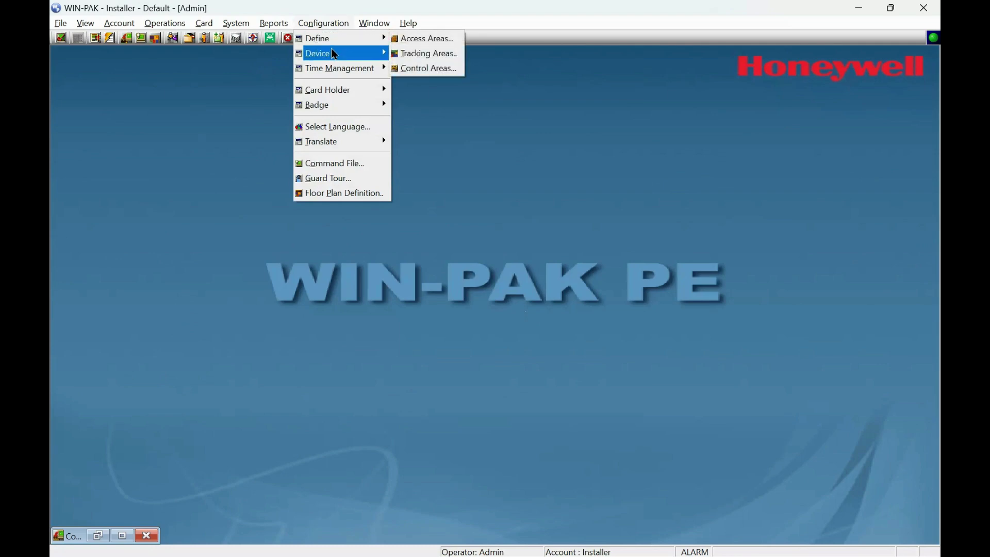
{"action": "mouse_move", "coordinate": [335, 54]}
{"action": "left_click", "coordinate": [409, 54]}
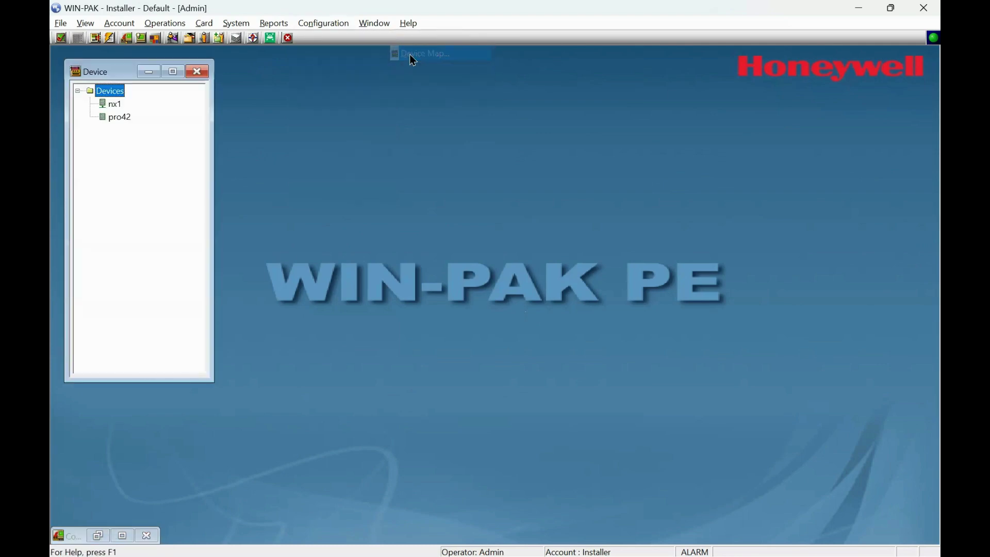
{"action": "right_click", "coordinate": [115, 118]}
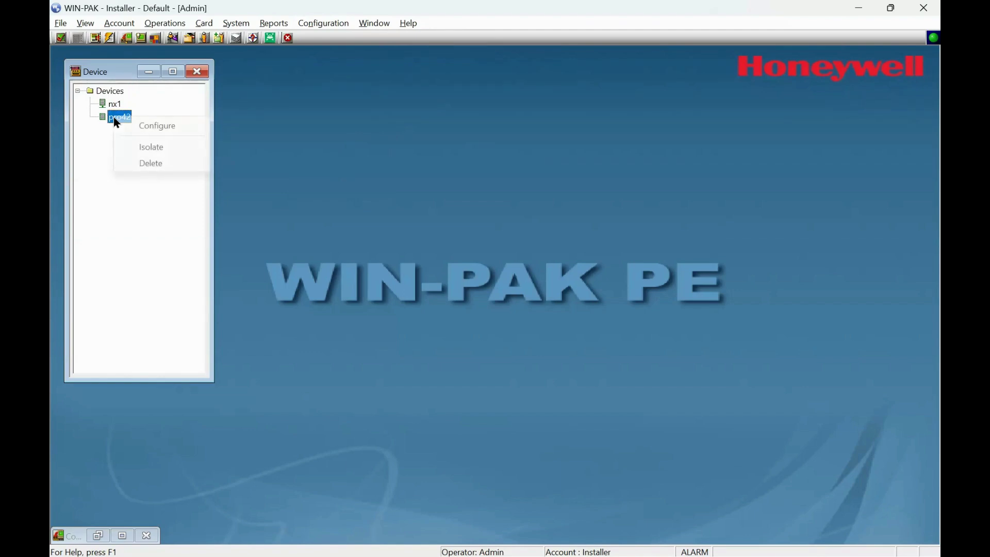
{"action": "left_click", "coordinate": [142, 125]}
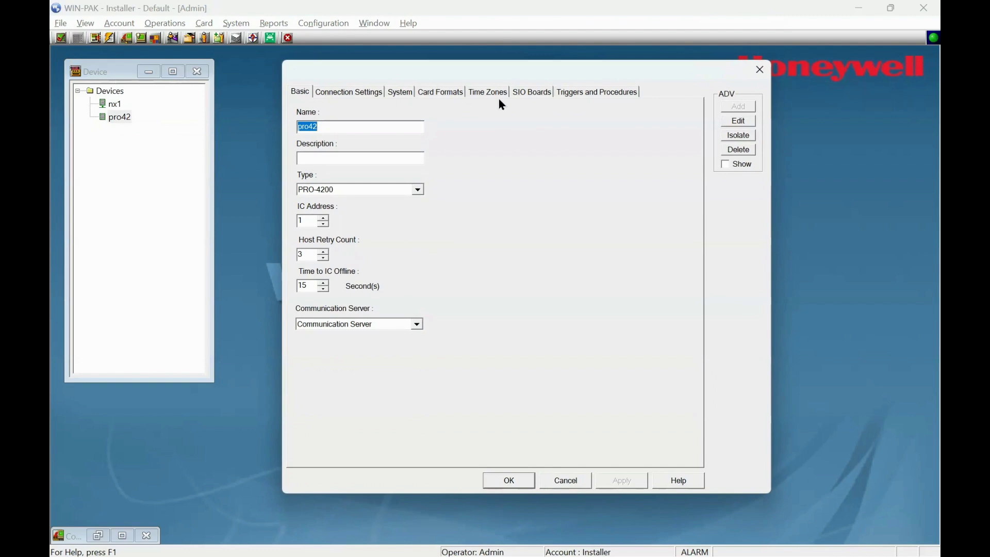
{"action": "left_click", "coordinate": [532, 92]}
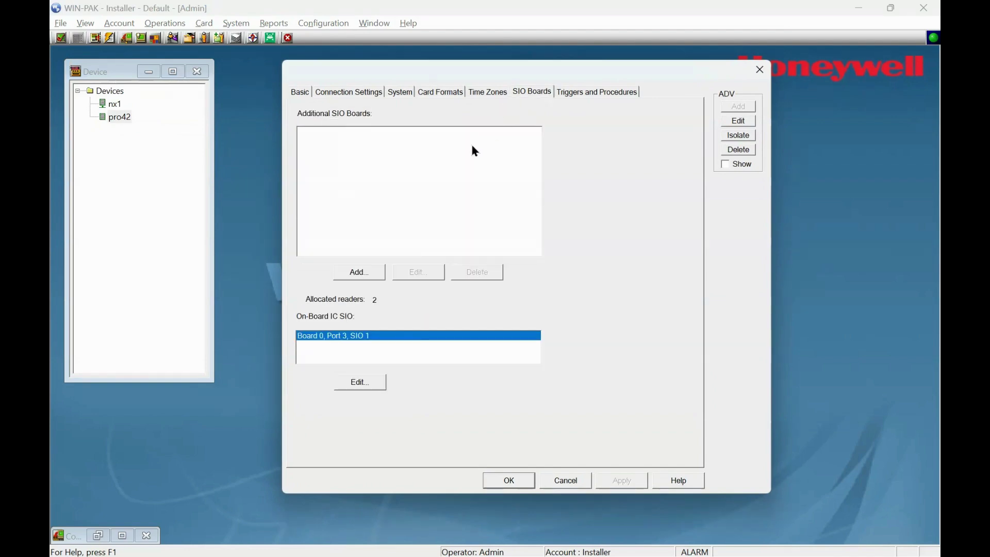
{"action": "left_click", "coordinate": [369, 274]}
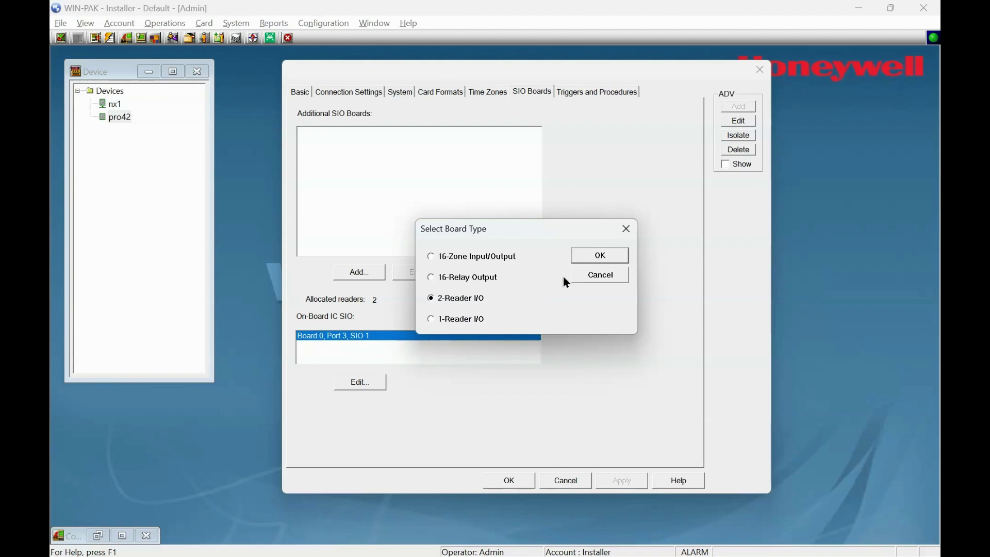
Confirm the 2-Reader I/O board at address 2, port 6, and show its reader settings.
{"action": "left_click", "coordinate": [587, 255]}
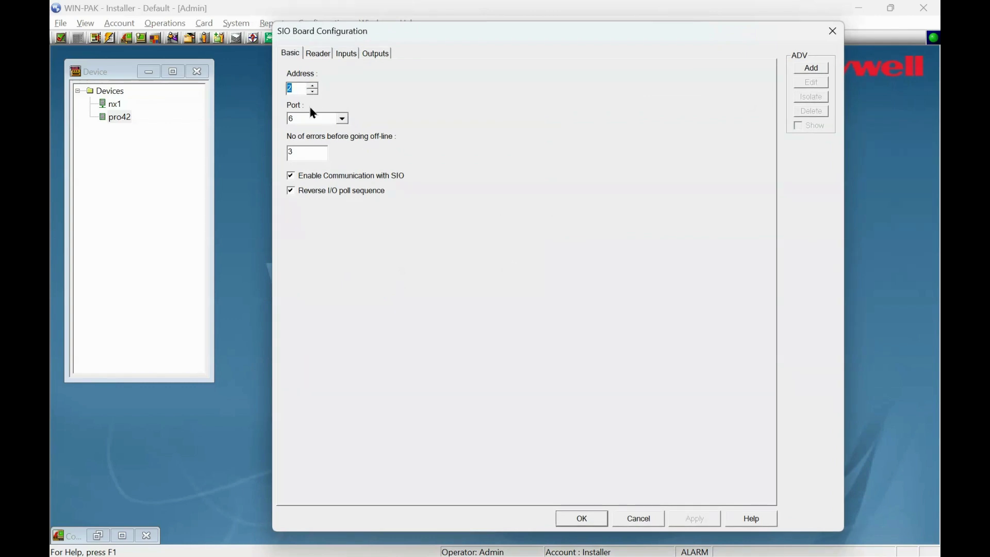
{"action": "left_click", "coordinate": [317, 51]}
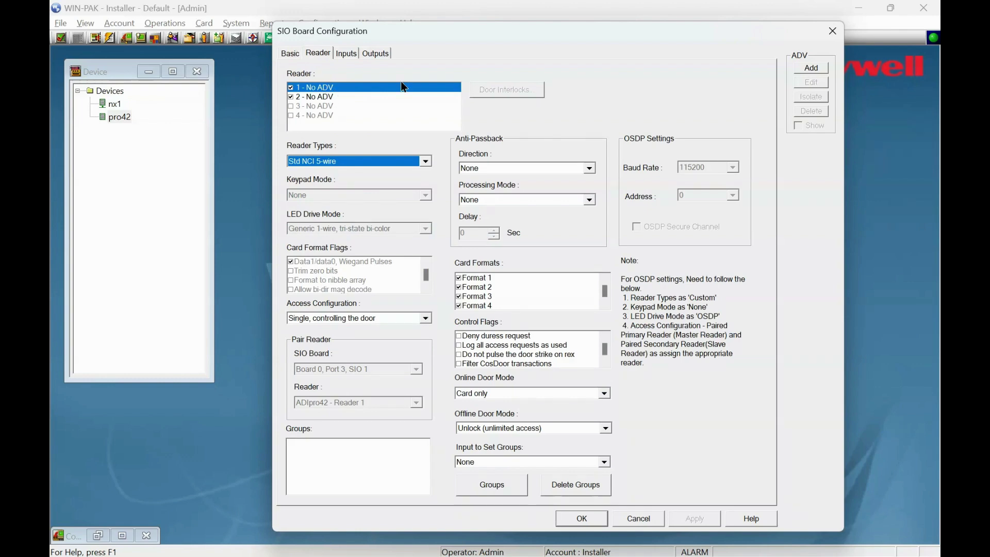
Create an Entrance device record for reader 1 named R15.
{"action": "left_click", "coordinate": [802, 67]}
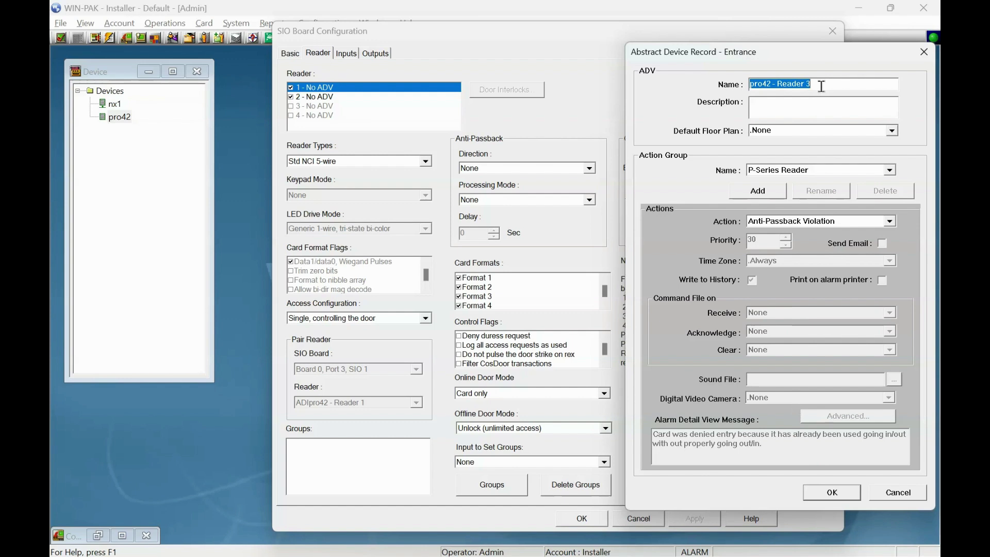
{"action": "key", "text": "BackSpace"}
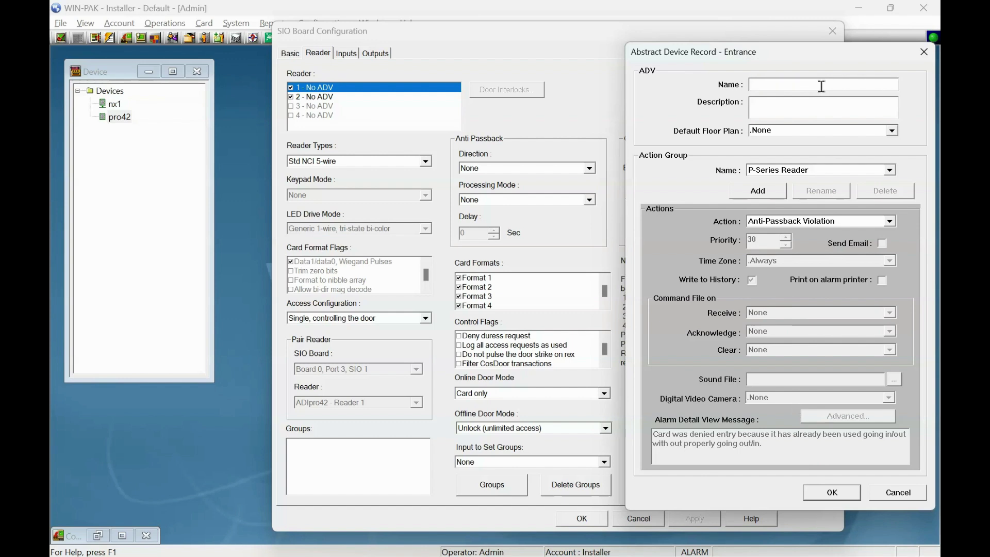
{"action": "type", "text": "R15"}
{"action": "left_click", "coordinate": [832, 492]}
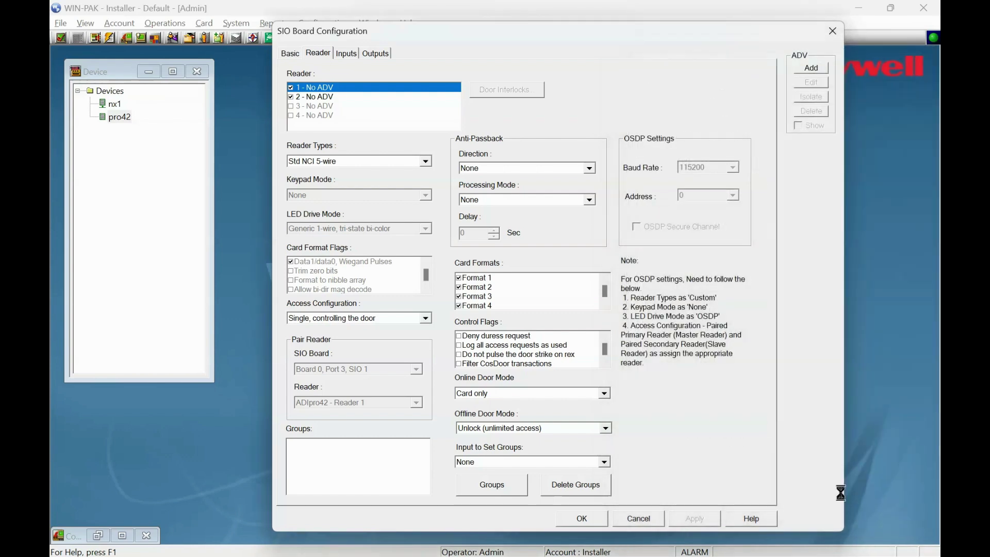
{"action": "left_click", "coordinate": [338, 97]}
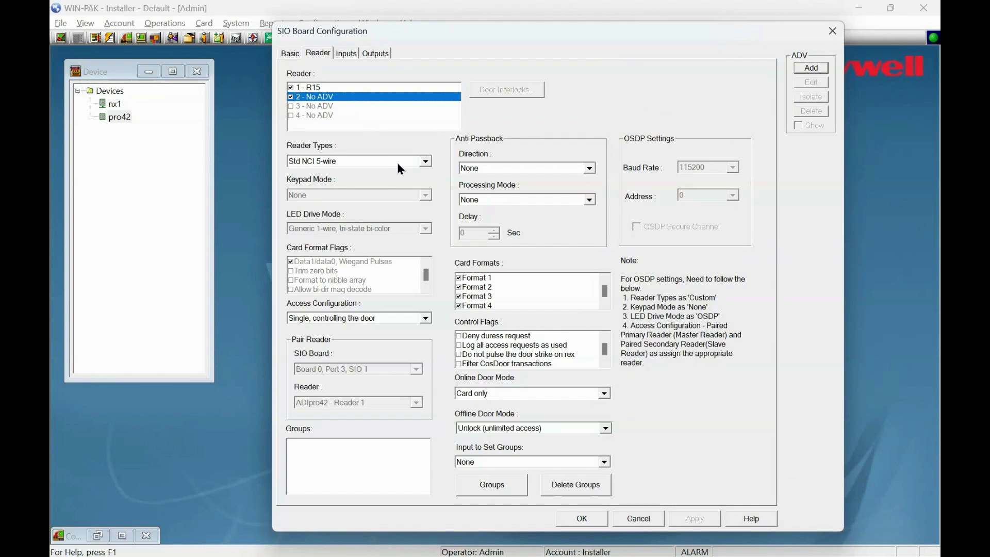
Set reader R15's reader type to Std HID.
{"action": "left_click", "coordinate": [394, 89]}
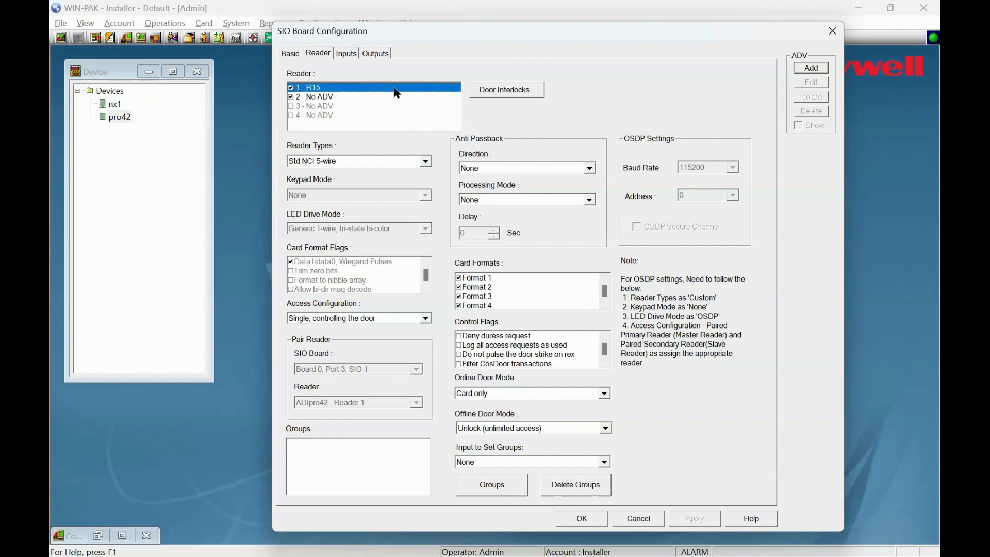
{"action": "left_click", "coordinate": [382, 164]}
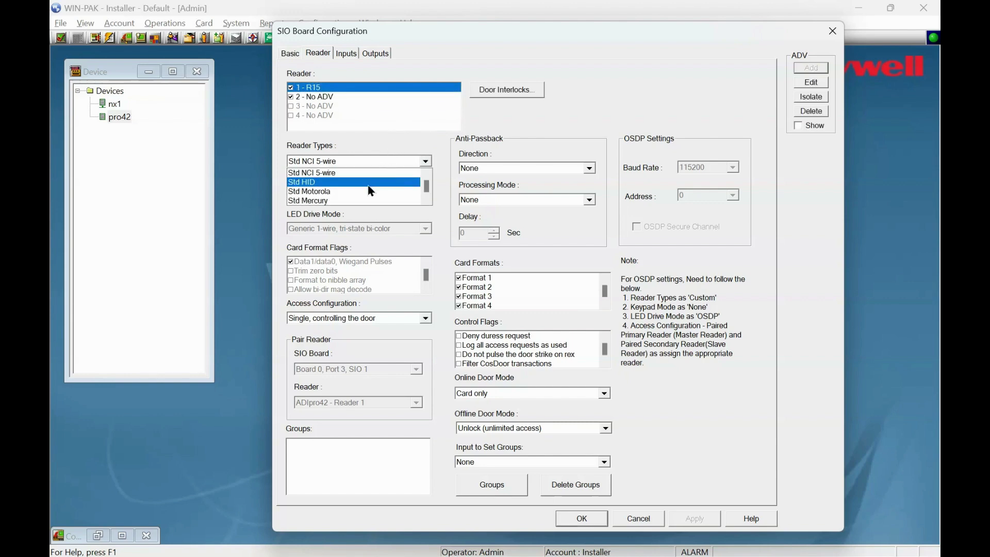
{"action": "left_click", "coordinate": [371, 188]}
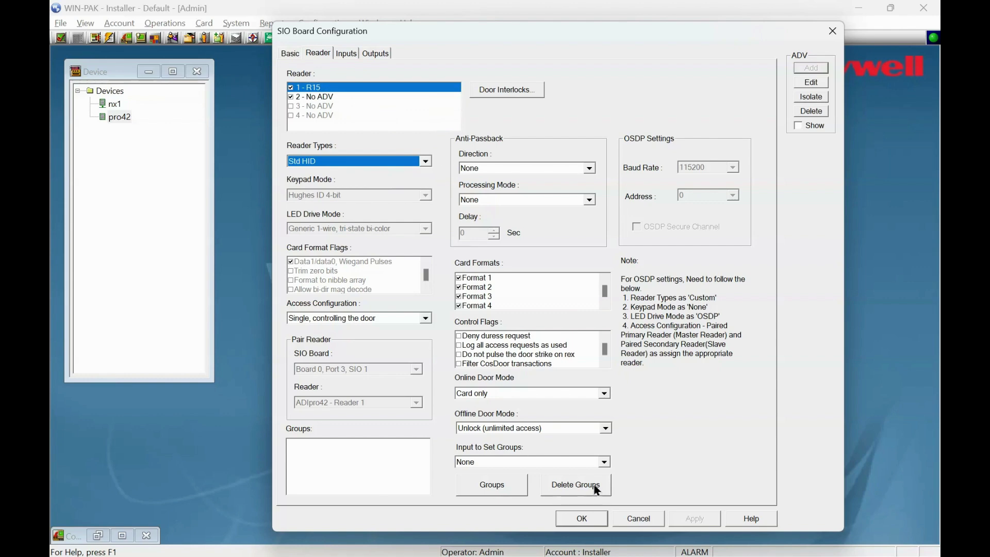
Lower R15's door strike output time to 5 seconds in the door interlocks.
{"action": "left_click", "coordinate": [521, 90]}
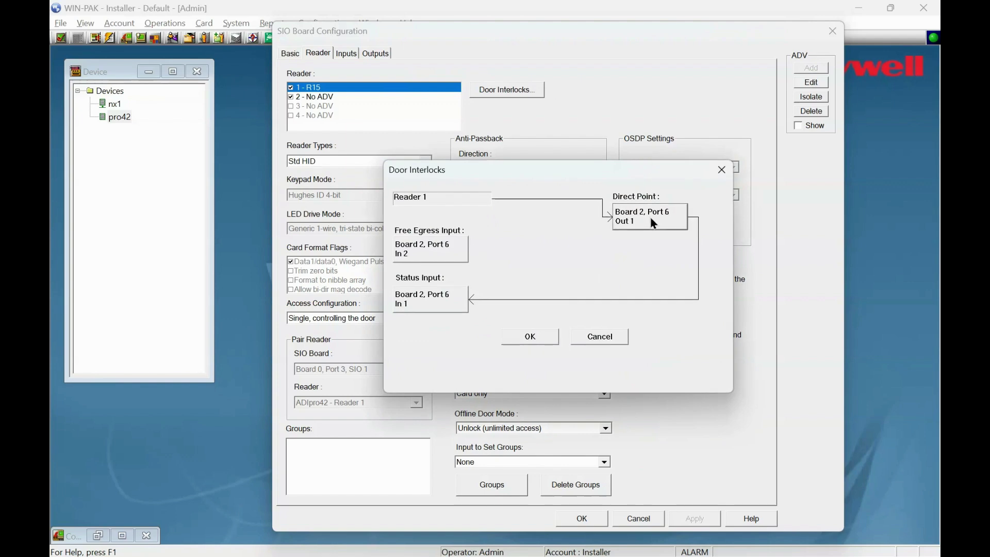
{"action": "left_click", "coordinate": [653, 221]}
{"action": "left_click", "coordinate": [605, 282]}
{"action": "left_click", "coordinate": [605, 282]}
{"action": "left_click", "coordinate": [605, 282]}
{"action": "left_click", "coordinate": [605, 282]}
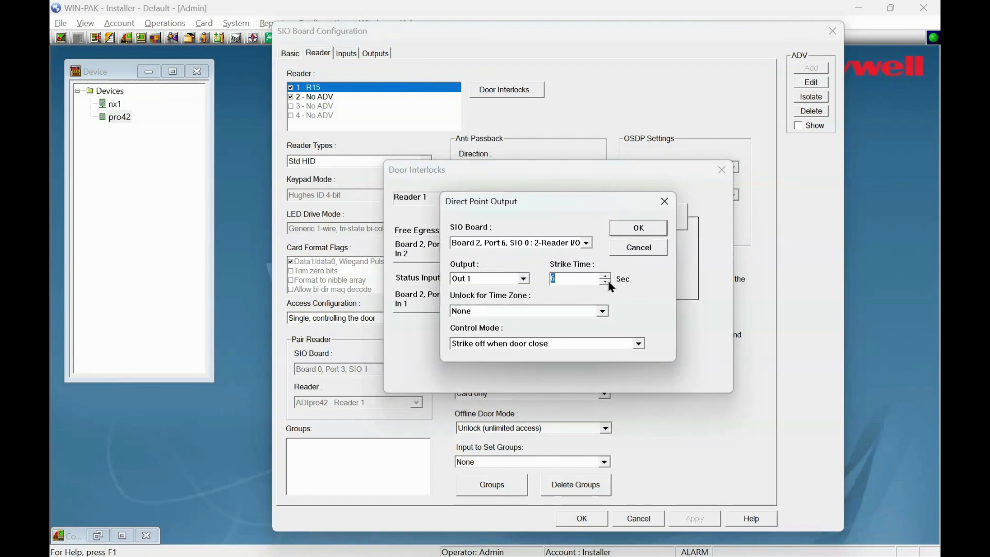
{"action": "left_click", "coordinate": [605, 282]}
{"action": "left_click", "coordinate": [605, 282]}
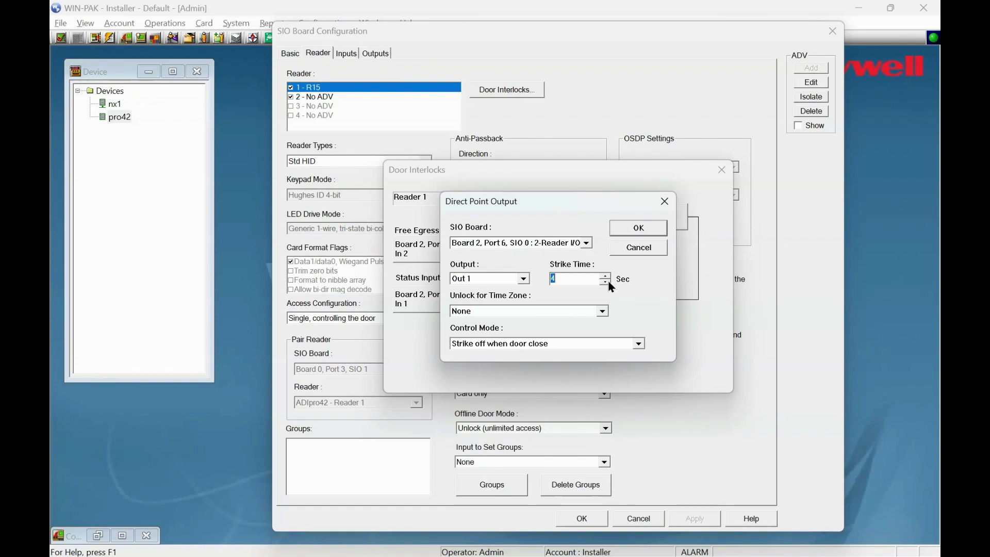
{"action": "left_click", "coordinate": [638, 233]}
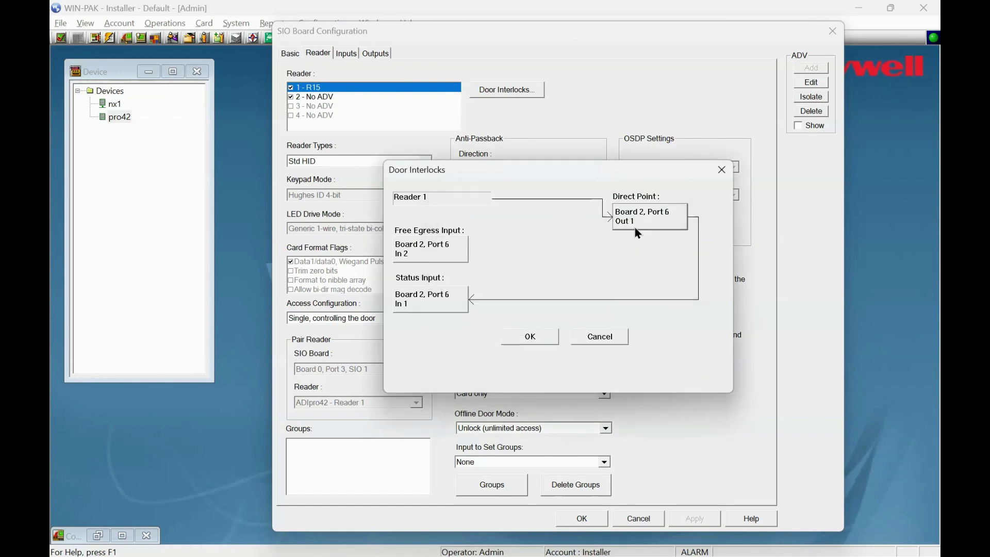
{"action": "left_click", "coordinate": [545, 336]}
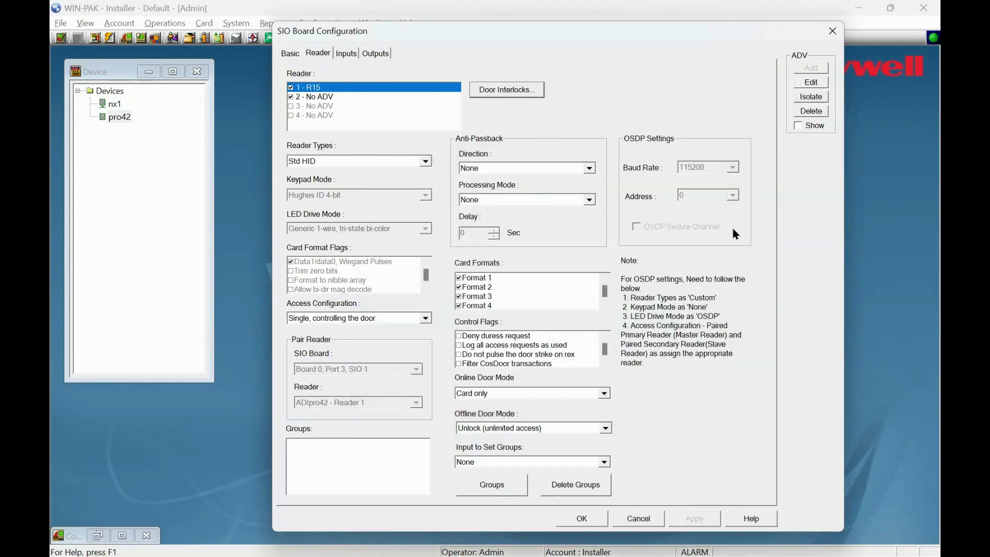
Save the board and pro42 settings, then drag R15 into the Adi Tech access area.
{"action": "left_click", "coordinate": [584, 519]}
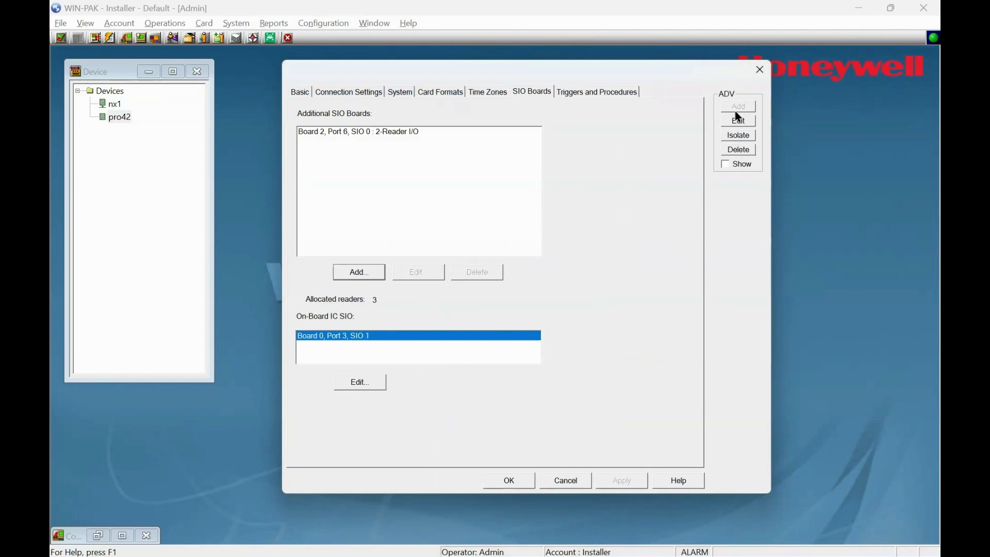
{"action": "left_click", "coordinate": [519, 480]}
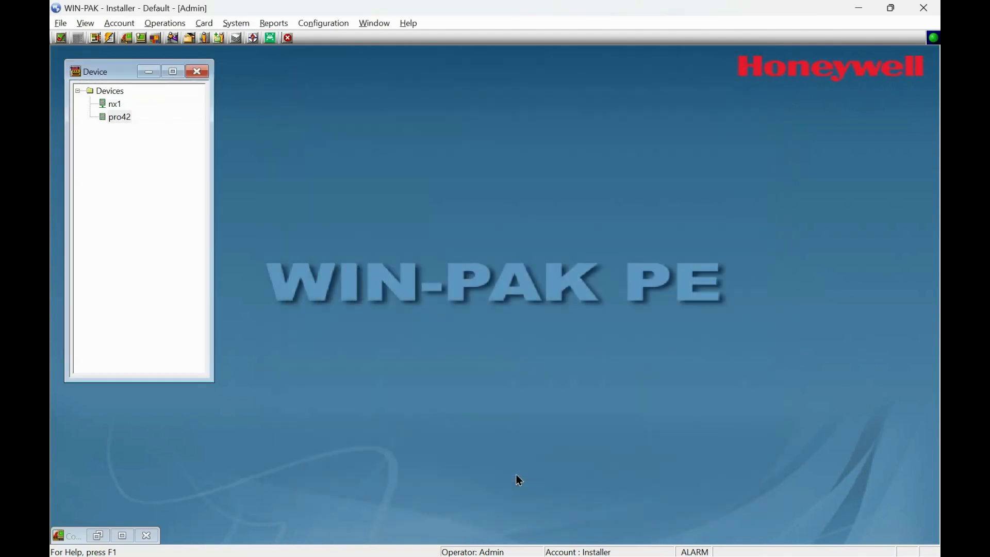
{"action": "left_click", "coordinate": [336, 26]}
{"action": "mouse_move", "coordinate": [336, 40]}
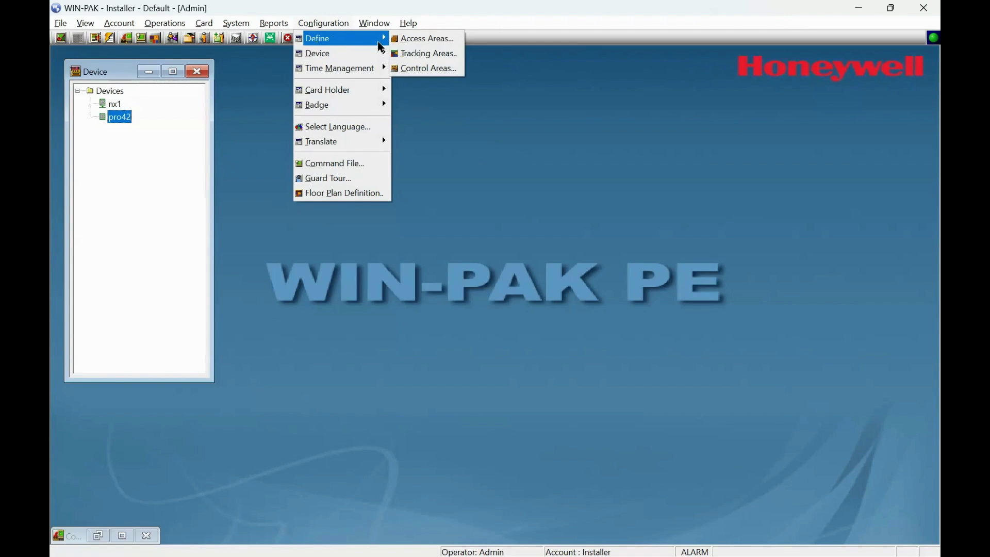
{"action": "left_click", "coordinate": [407, 39]}
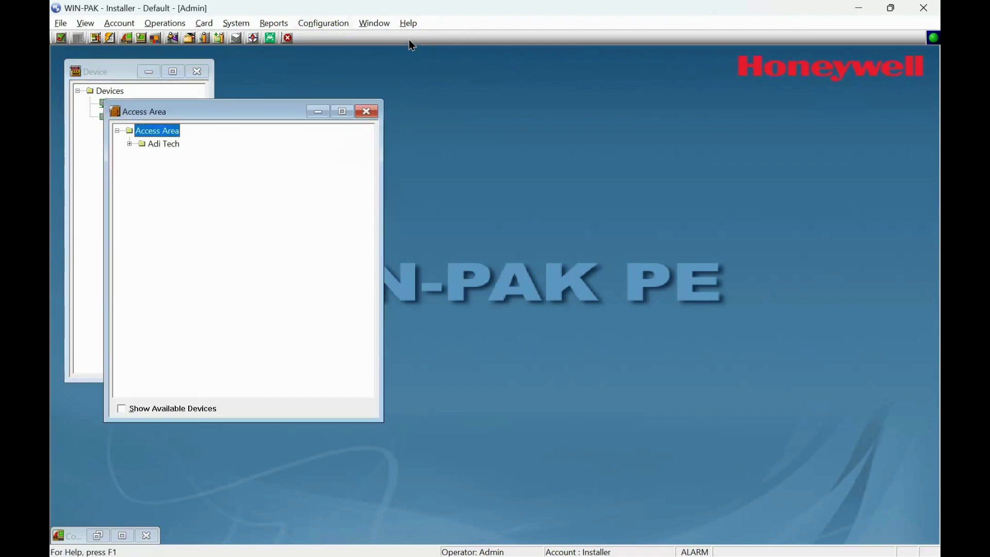
{"action": "left_click", "coordinate": [128, 140]}
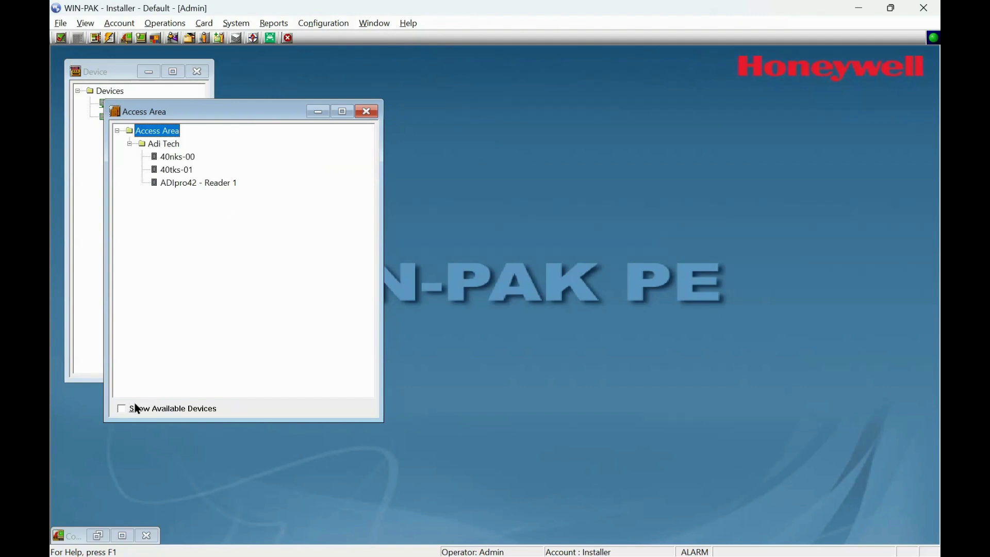
{"action": "left_click", "coordinate": [122, 407]}
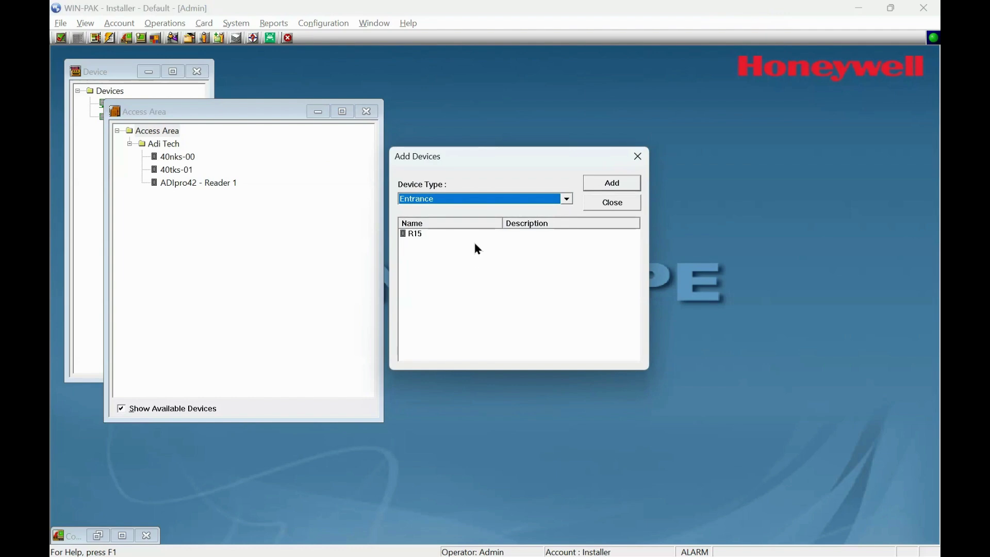
{"action": "left_click", "coordinate": [411, 233]}
{"action": "left_click_drag", "start_coordinate": [415, 238], "coordinate": [175, 148]}
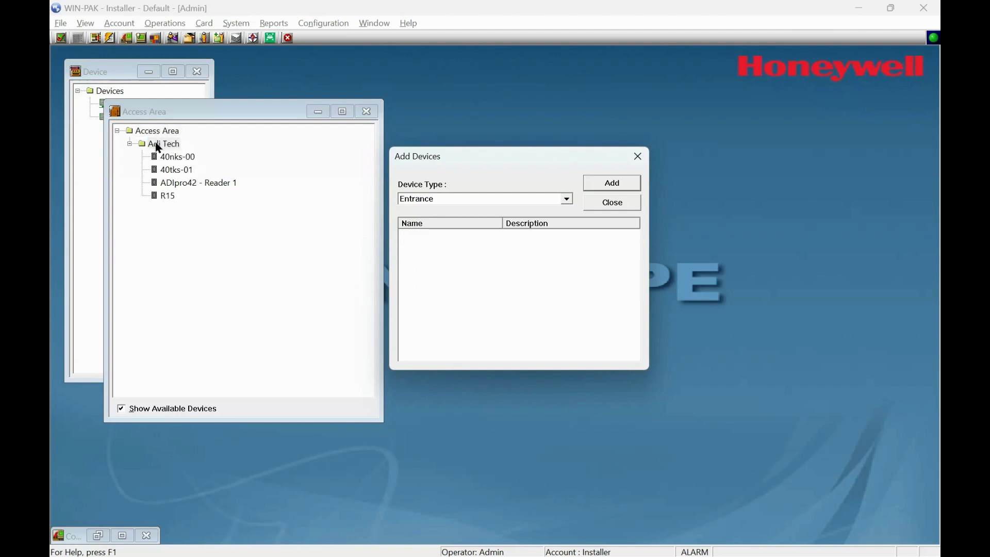
Drag R15 from the available Entrance devices into the Adi control area.
{"action": "left_click", "coordinate": [612, 206]}
{"action": "left_click", "coordinate": [314, 24]}
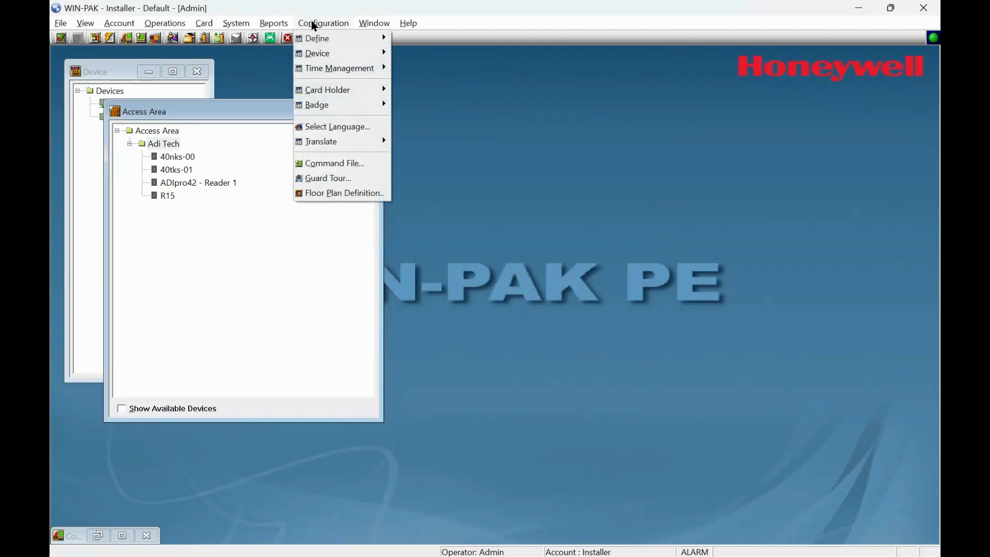
{"action": "mouse_move", "coordinate": [328, 38]}
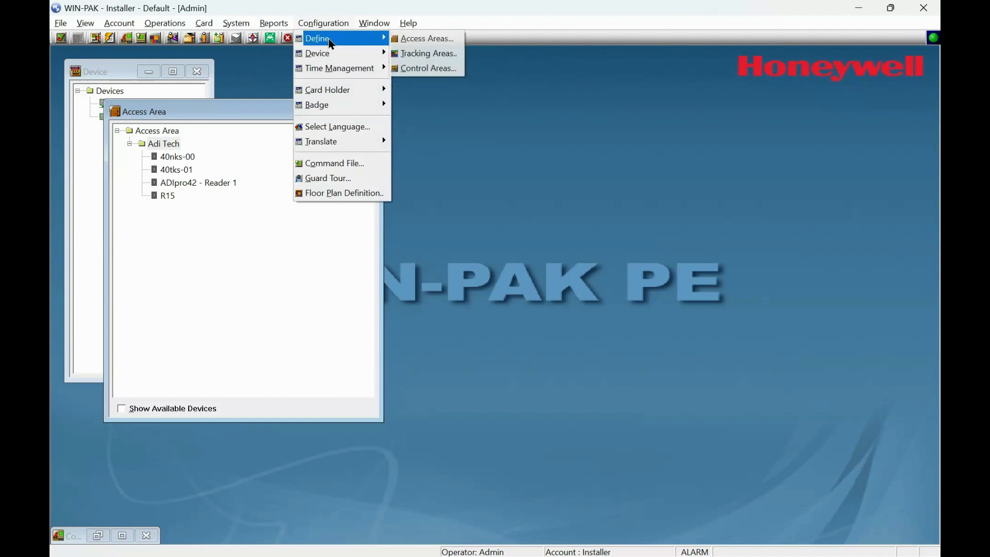
{"action": "left_click", "coordinate": [428, 68]}
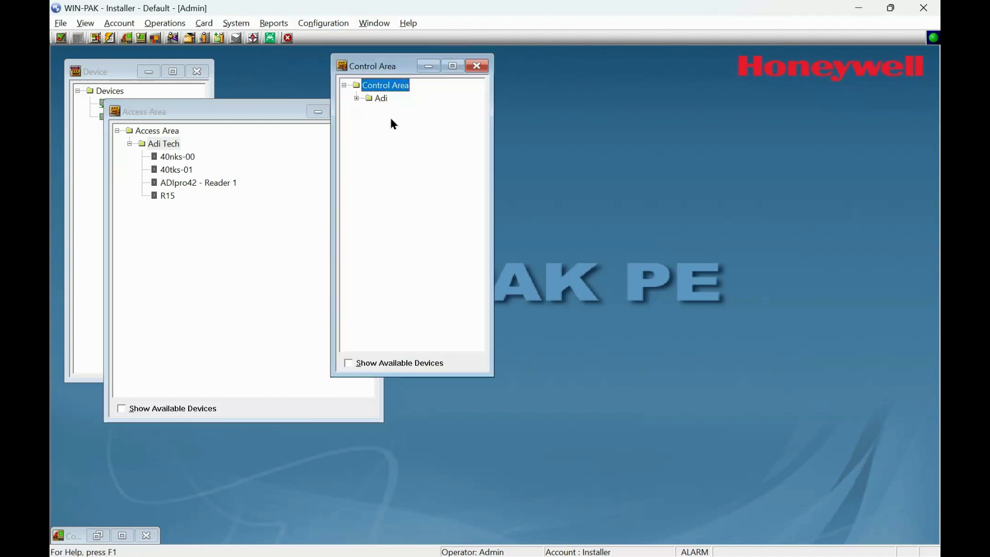
{"action": "left_click", "coordinate": [356, 98]}
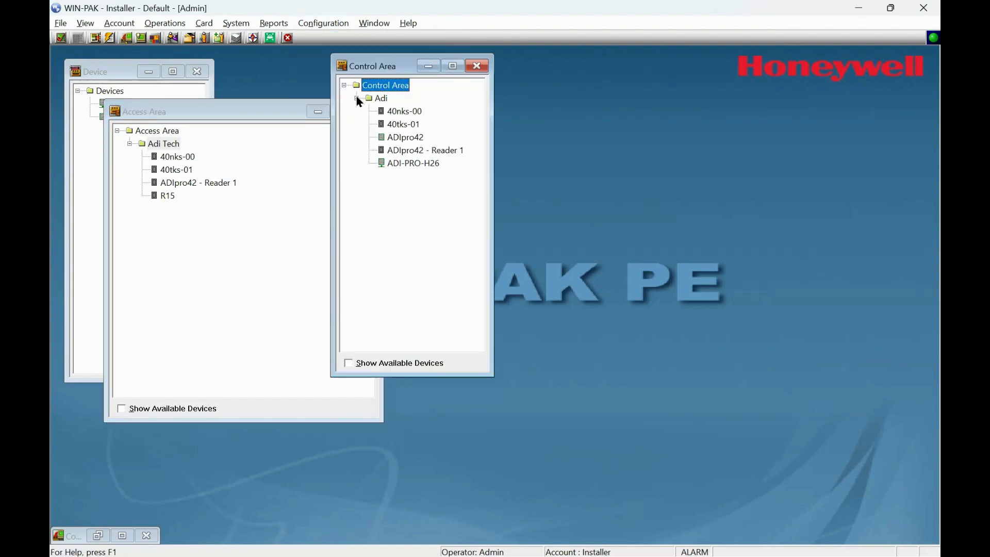
{"action": "left_click", "coordinate": [348, 363]}
{"action": "left_click", "coordinate": [571, 153]}
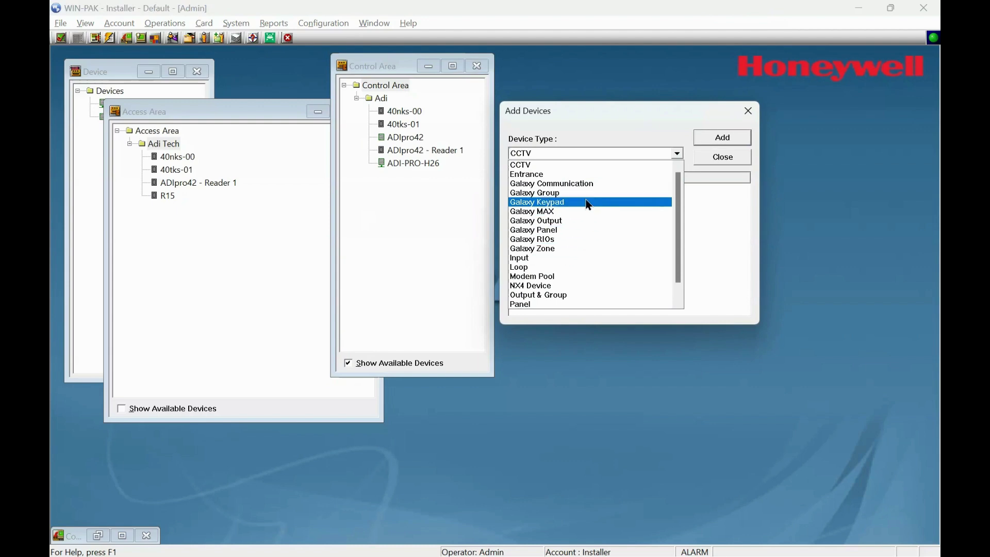
{"action": "left_click", "coordinate": [580, 175]}
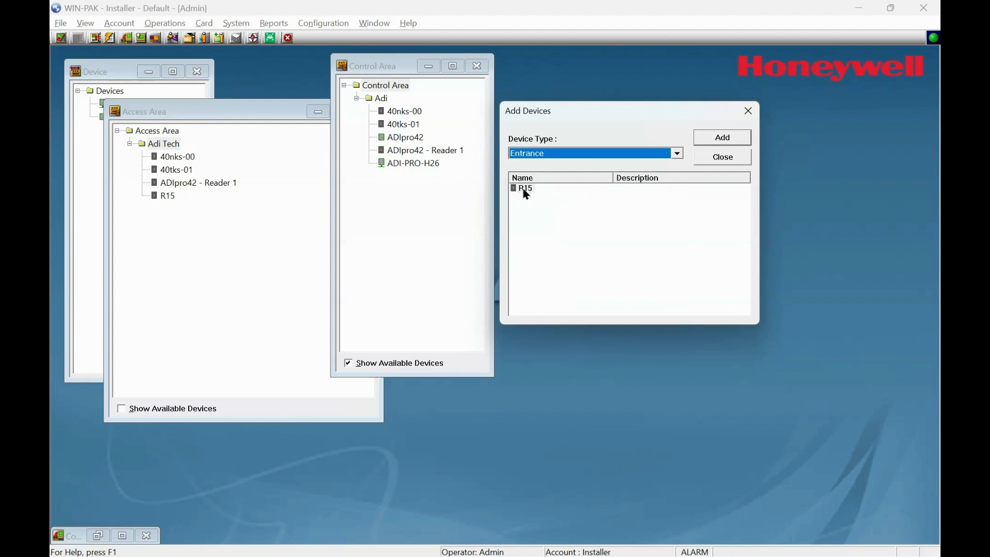
{"action": "left_click_drag", "start_coordinate": [524, 190], "coordinate": [386, 101]}
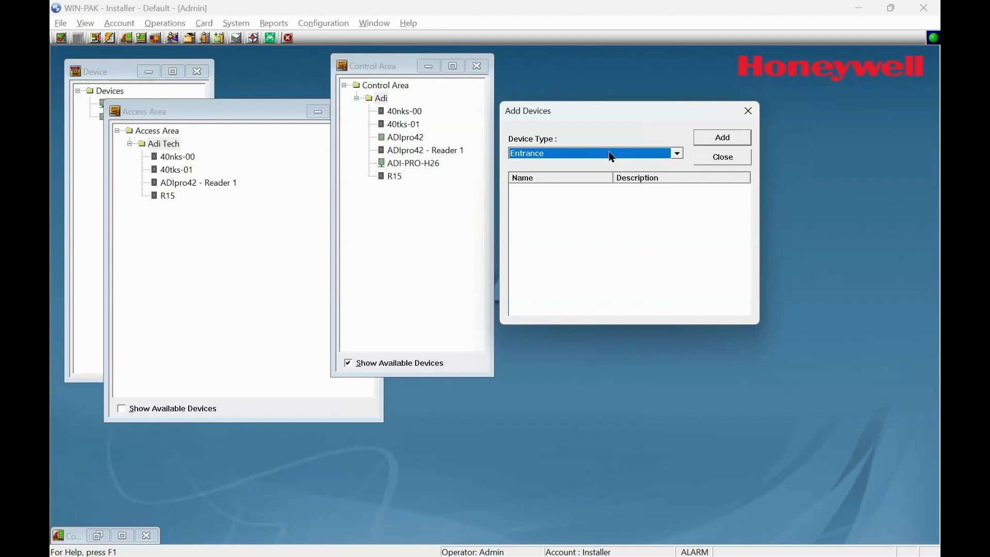
{"action": "left_click", "coordinate": [718, 155]}
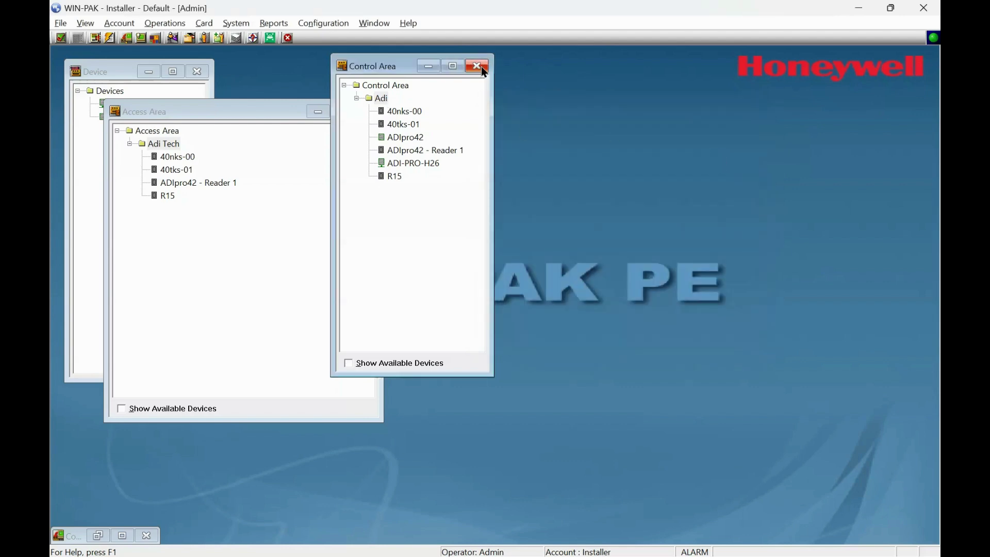
Close the area windows and expand Adi Tech in the Doors access level.
{"action": "left_click", "coordinate": [478, 67]}
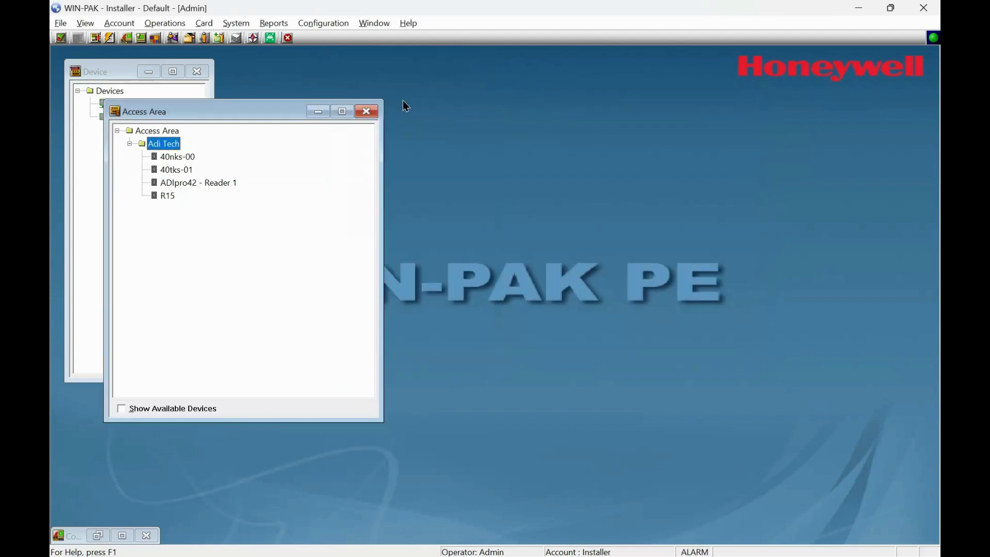
{"action": "left_click", "coordinate": [367, 112]}
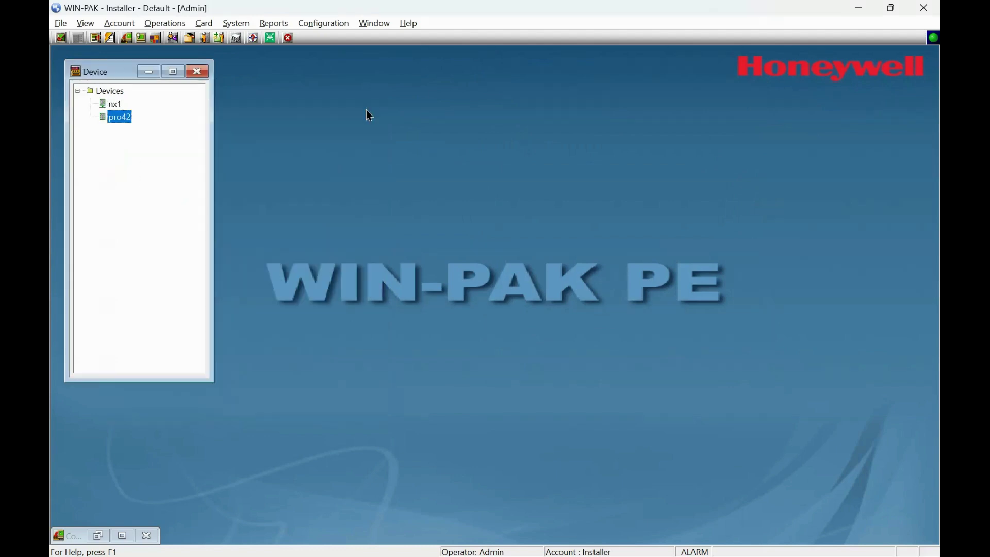
{"action": "left_click", "coordinate": [211, 24]}
{"action": "left_click", "coordinate": [222, 73]}
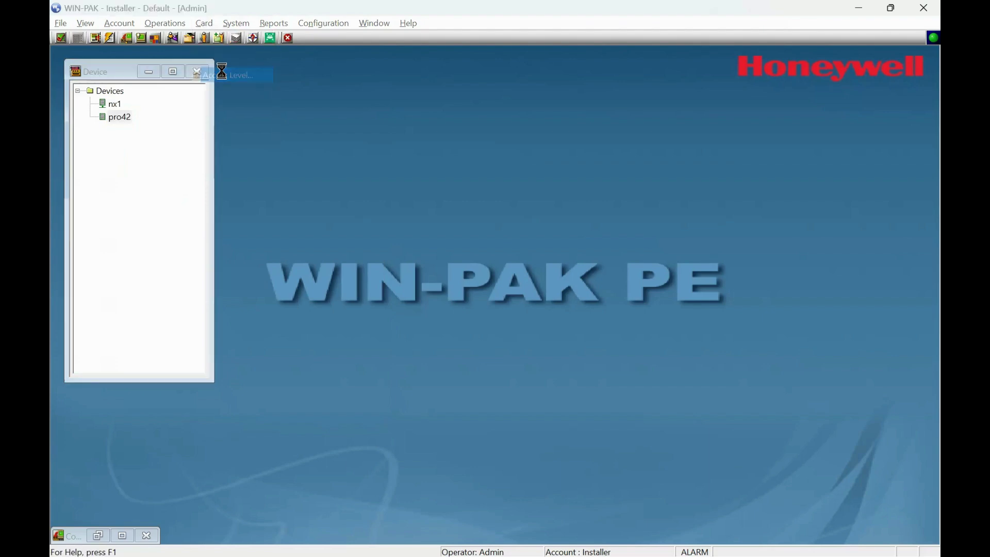
{"action": "left_click", "coordinate": [422, 196]}
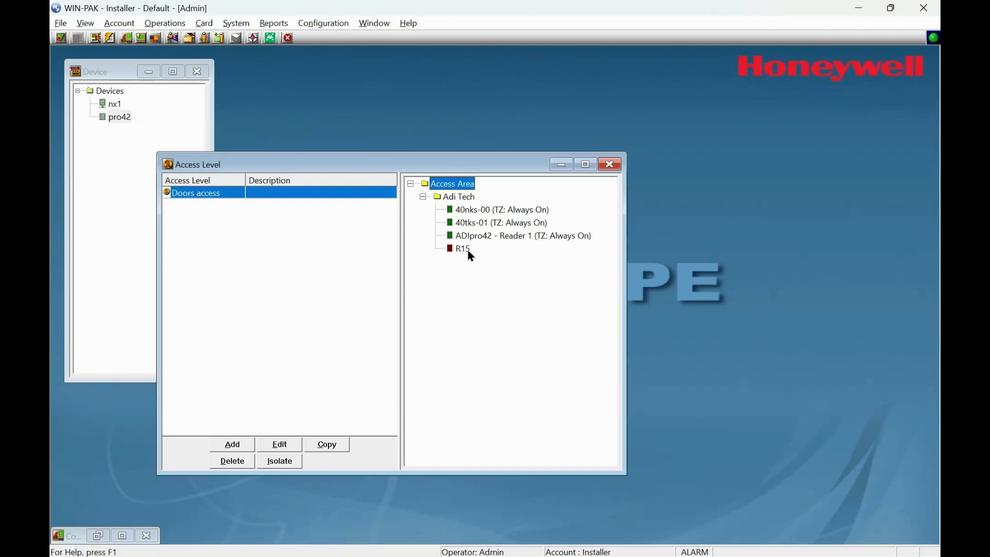
Grant Always On access to all Adi Tech entrances and close the access level.
{"action": "right_click", "coordinate": [468, 202]}
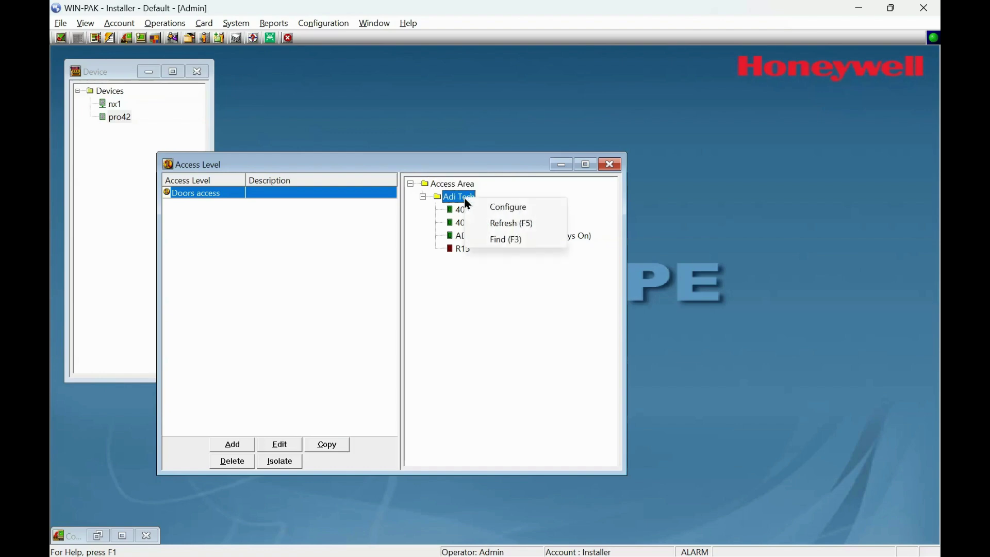
{"action": "left_click", "coordinate": [494, 208]}
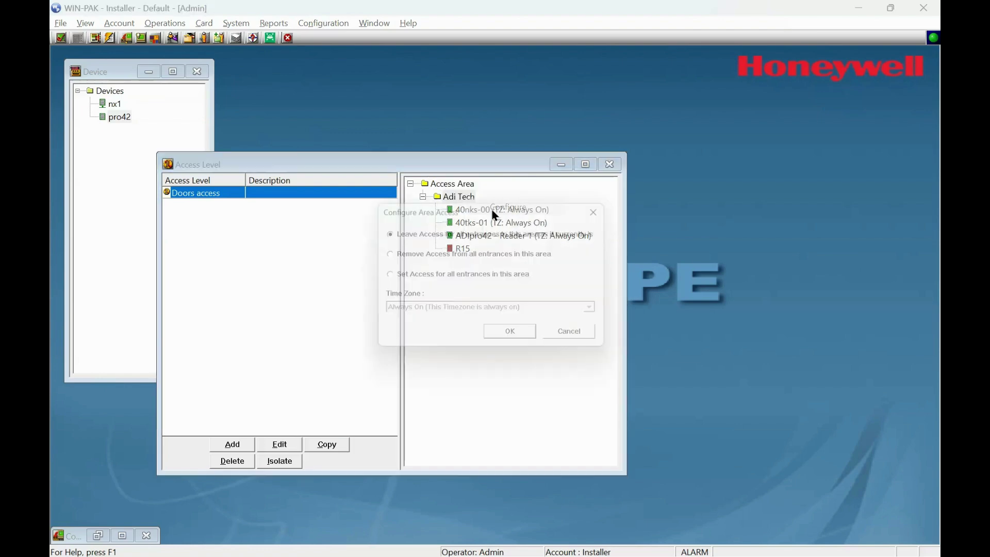
{"action": "left_click", "coordinate": [398, 278]}
{"action": "left_click", "coordinate": [516, 339]}
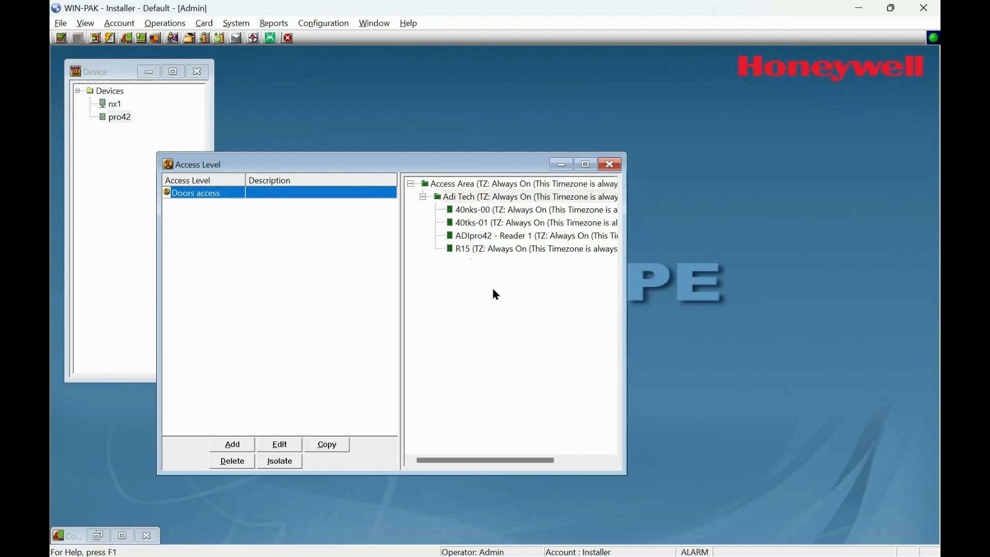
{"action": "left_click", "coordinate": [614, 164]}
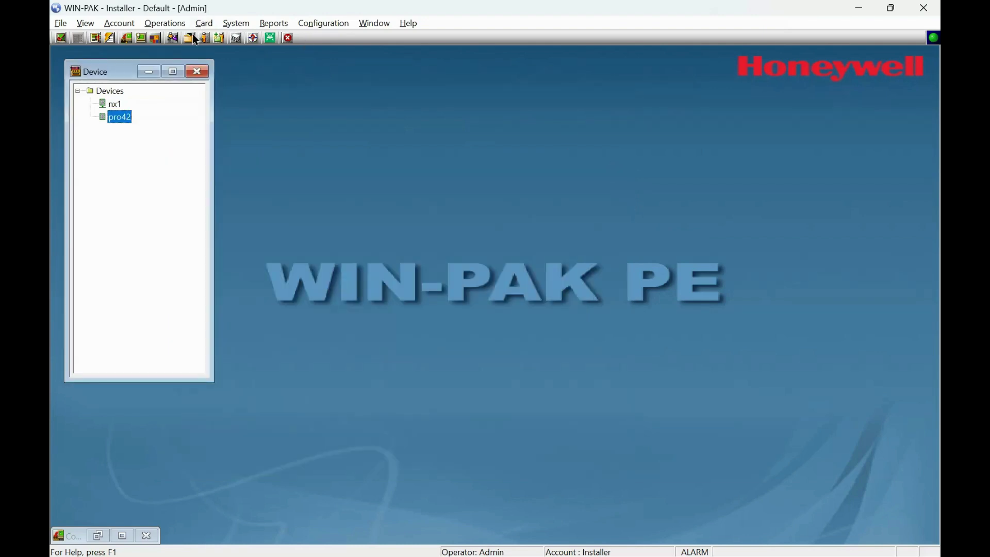
Choose Initialize for the ADIpro42 panel from the Control Map.
{"action": "left_click", "coordinate": [194, 72]}
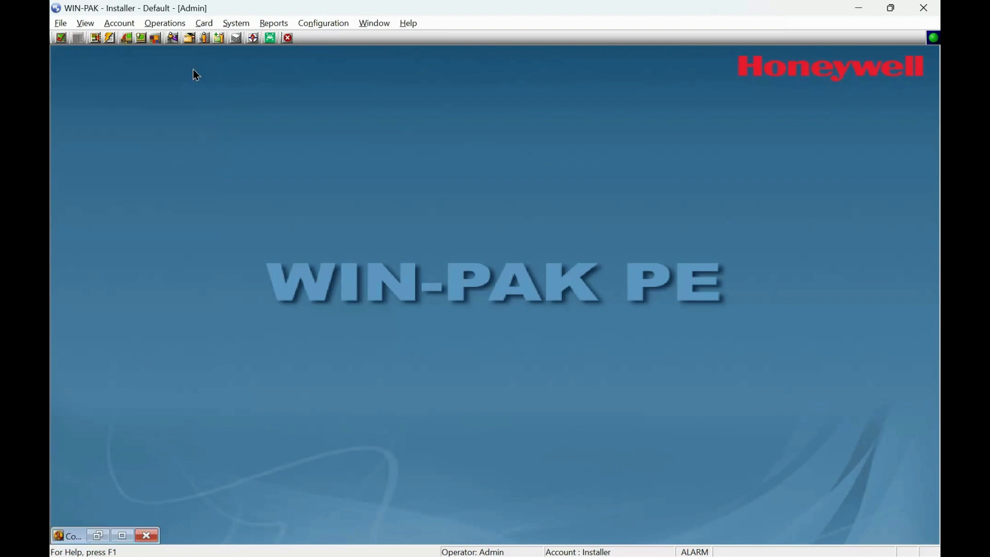
{"action": "left_click", "coordinate": [164, 23]}
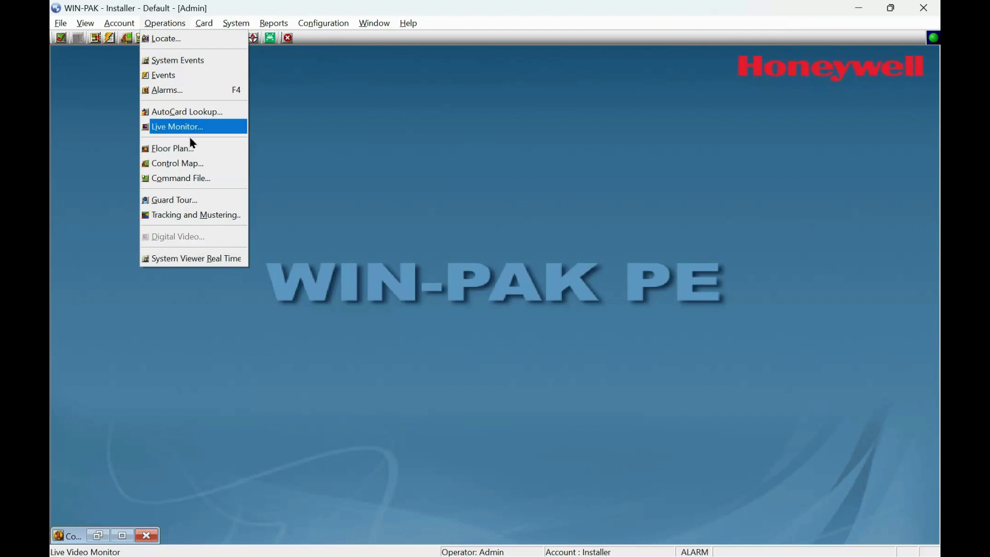
{"action": "left_click", "coordinate": [193, 164]}
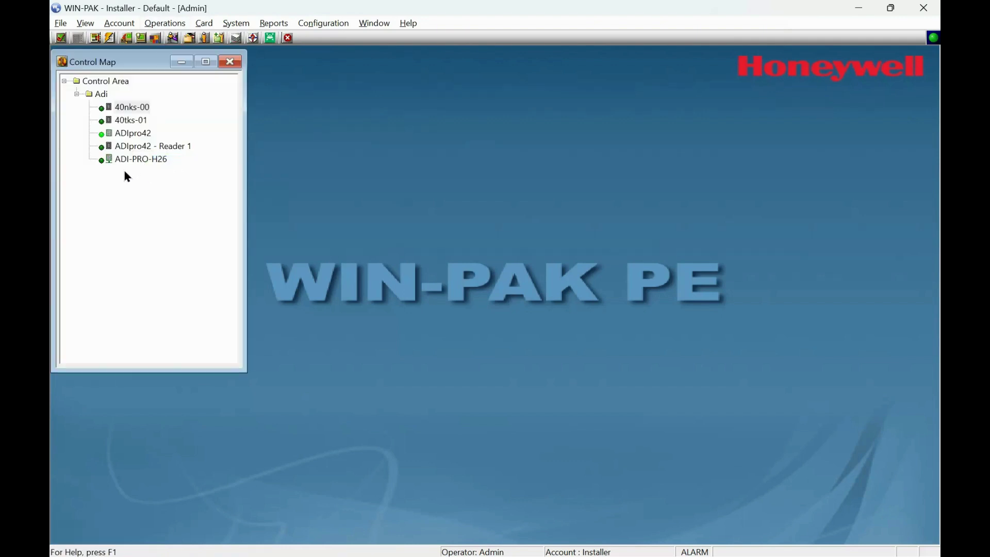
{"action": "left_click", "coordinate": [125, 134]}
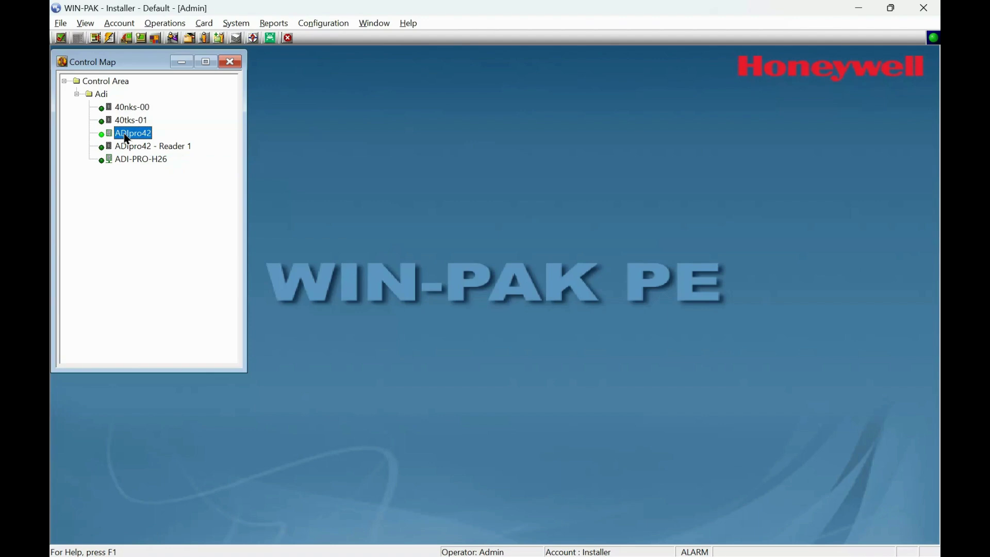
{"action": "right_click", "coordinate": [126, 135]}
{"action": "left_click", "coordinate": [170, 180]}
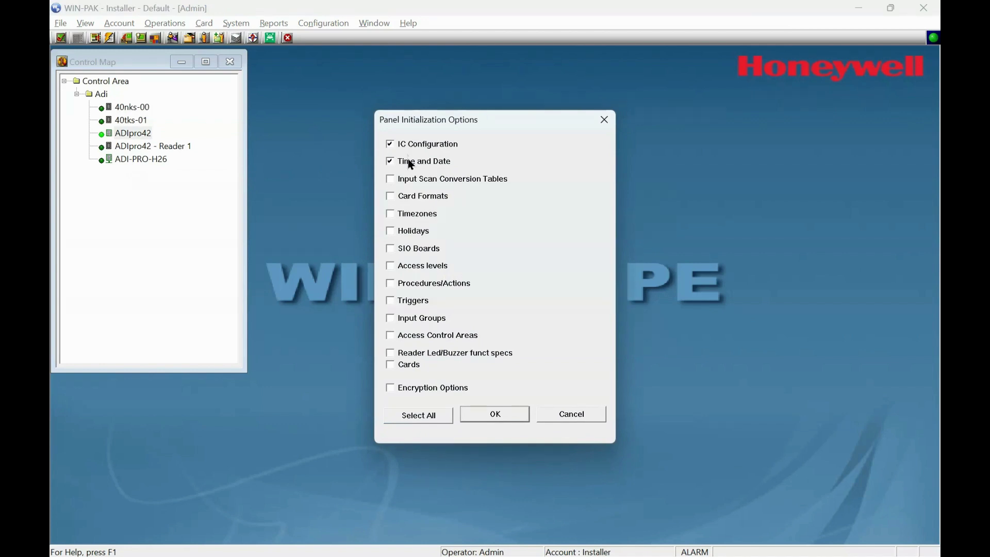
Tick scan tables, timezones, holidays, triggers, input groups, areas, LED specs and cards, then initialize.
{"action": "left_click", "coordinate": [411, 179]}
{"action": "left_click", "coordinate": [403, 213]}
{"action": "left_click", "coordinate": [403, 232]}
{"action": "left_click", "coordinate": [406, 304]}
{"action": "left_click", "coordinate": [405, 318]}
{"action": "left_click", "coordinate": [405, 338]}
{"action": "left_click", "coordinate": [405, 354]}
{"action": "left_click", "coordinate": [404, 365]}
{"action": "left_click", "coordinate": [500, 414]}
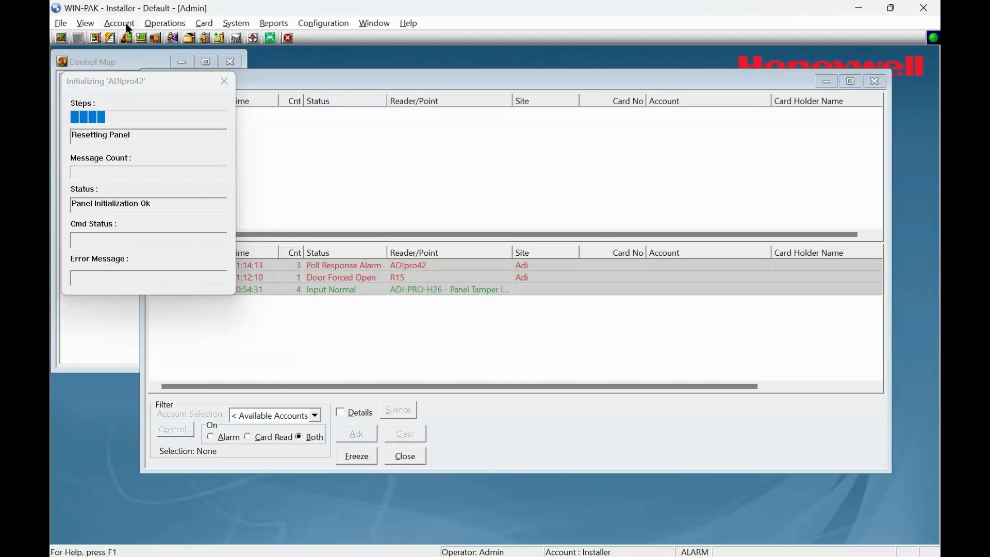
Open the Event View from the Operations menu.
{"action": "left_click", "coordinate": [155, 26]}
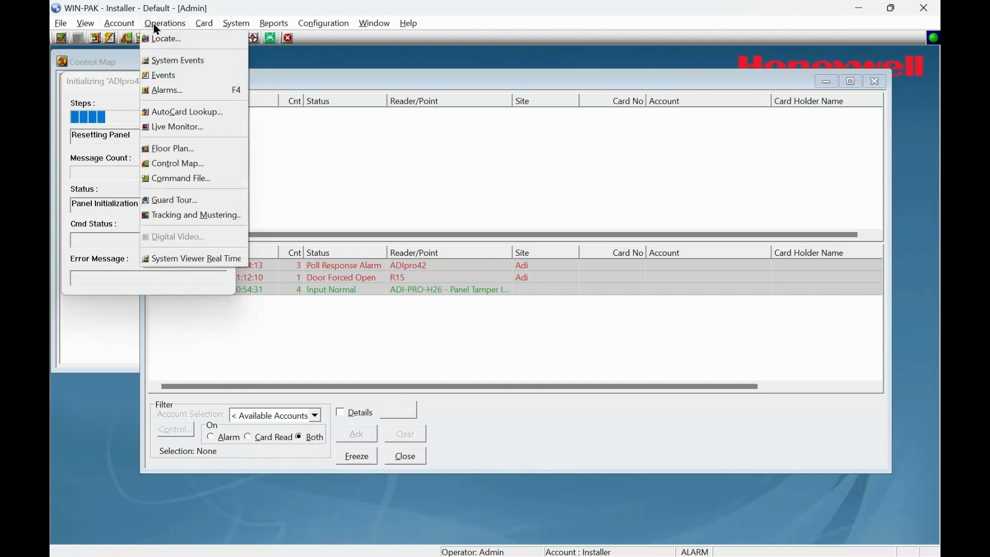
{"action": "left_click", "coordinate": [183, 74]}
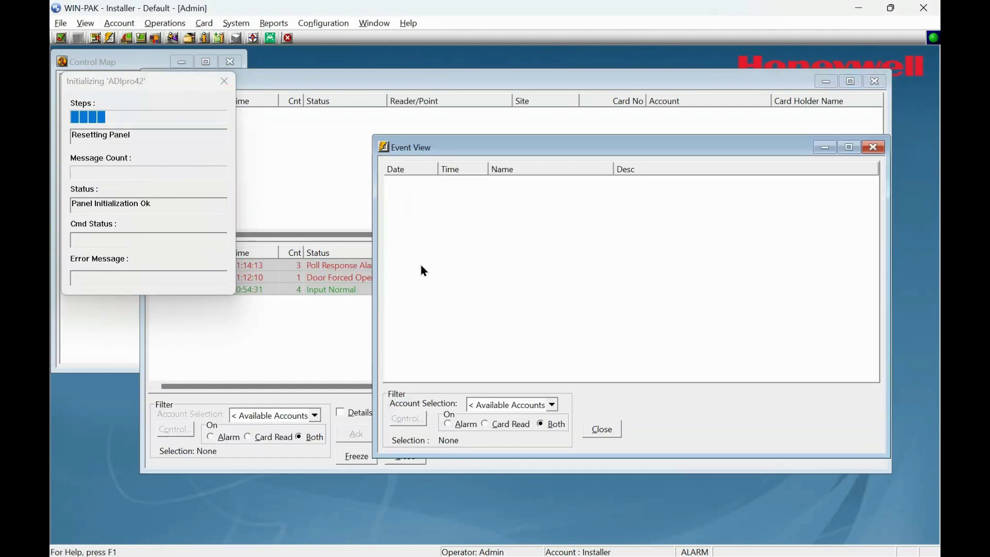